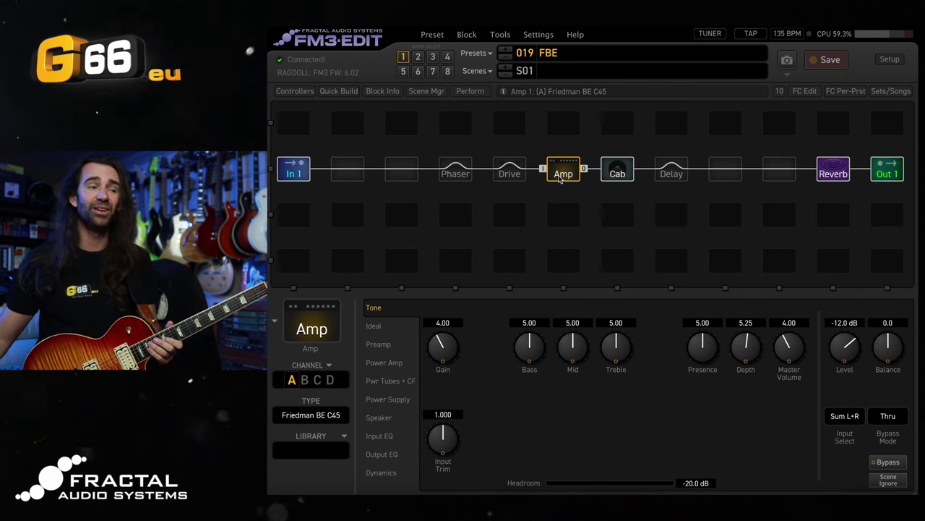
Review the Cab block's main and preamp settings and the Reverb and Amp blocks, and audition the Drive and Phaser blocks.
click(618, 171)
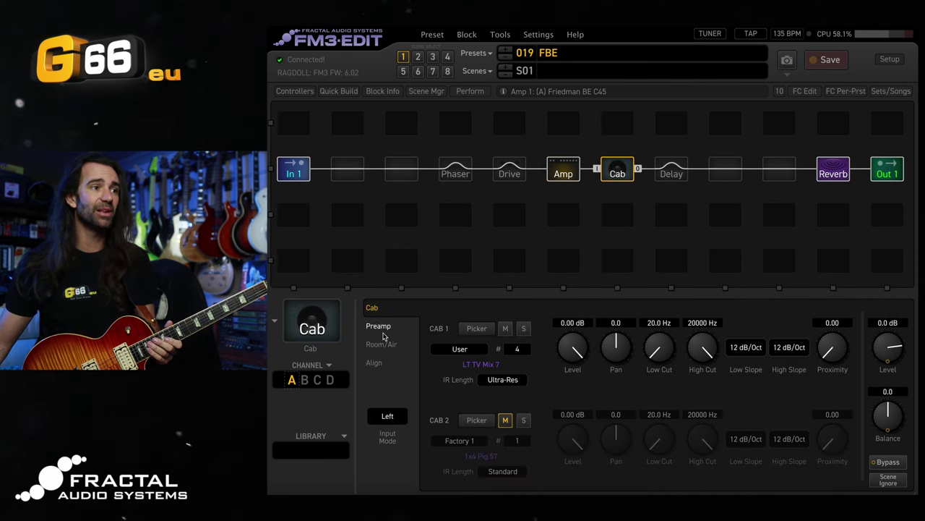
click(382, 328)
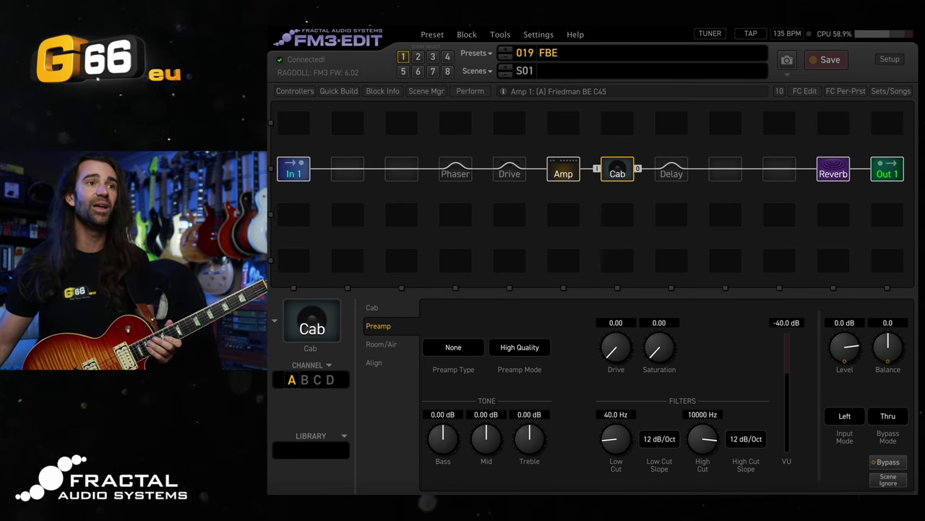
click(828, 170)
click(564, 173)
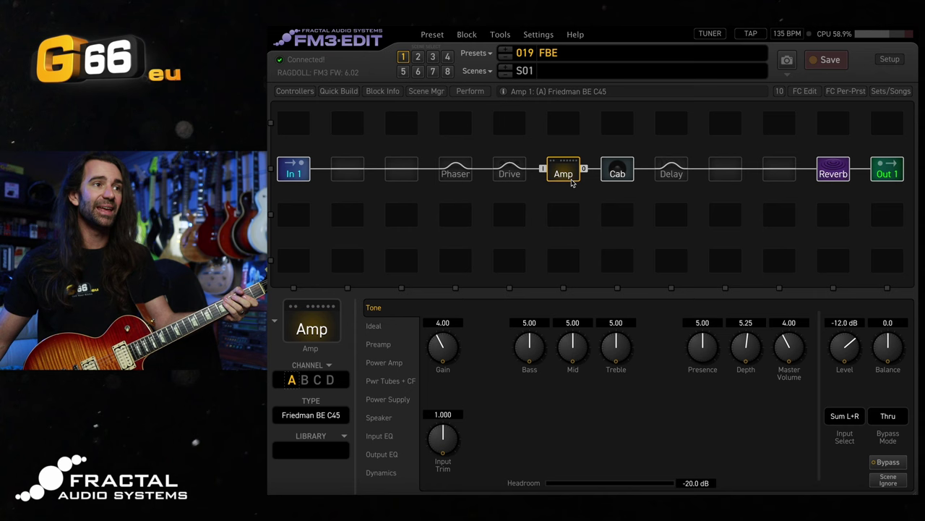
click(510, 173)
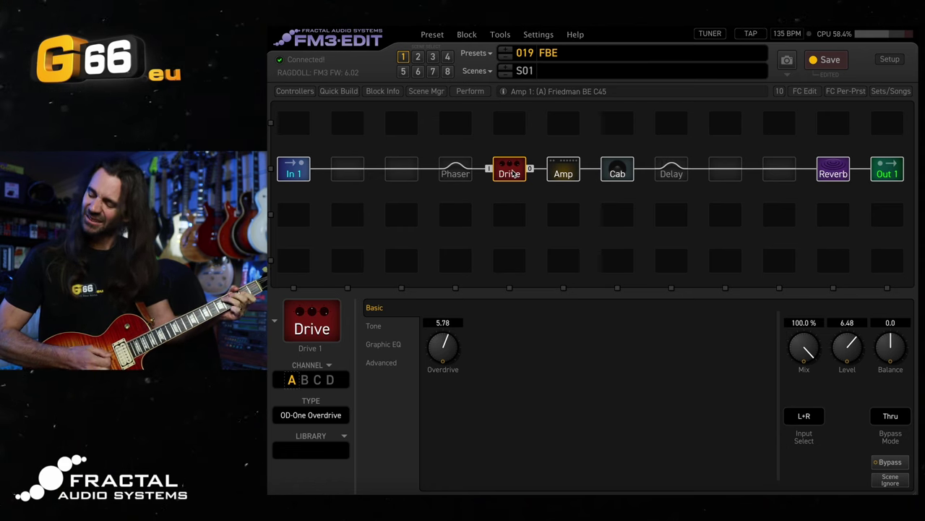
click(460, 175)
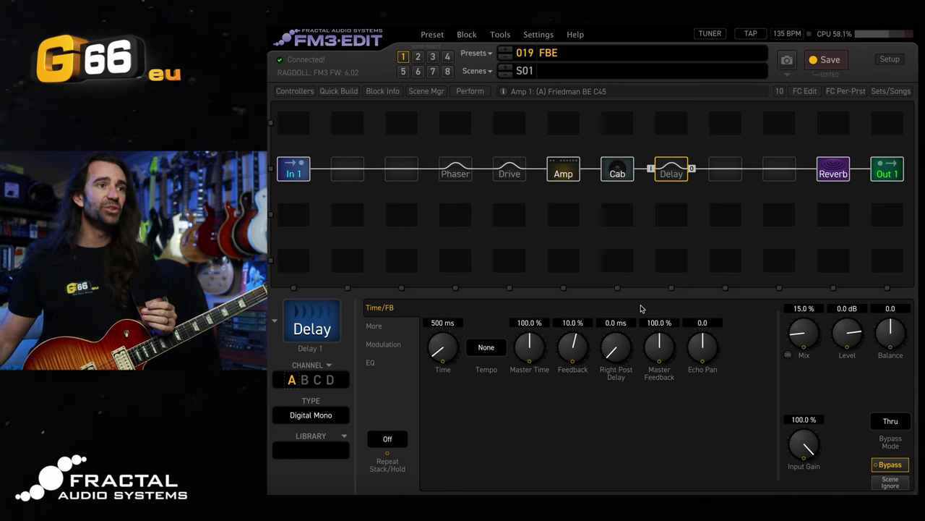
Examine the available delay types and the Delay block's modulation settings.
click(335, 418)
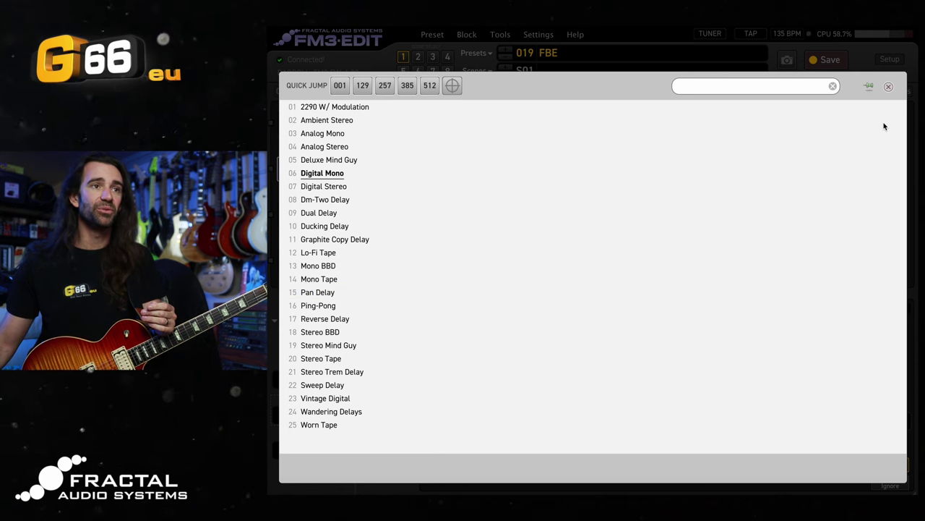
click(888, 87)
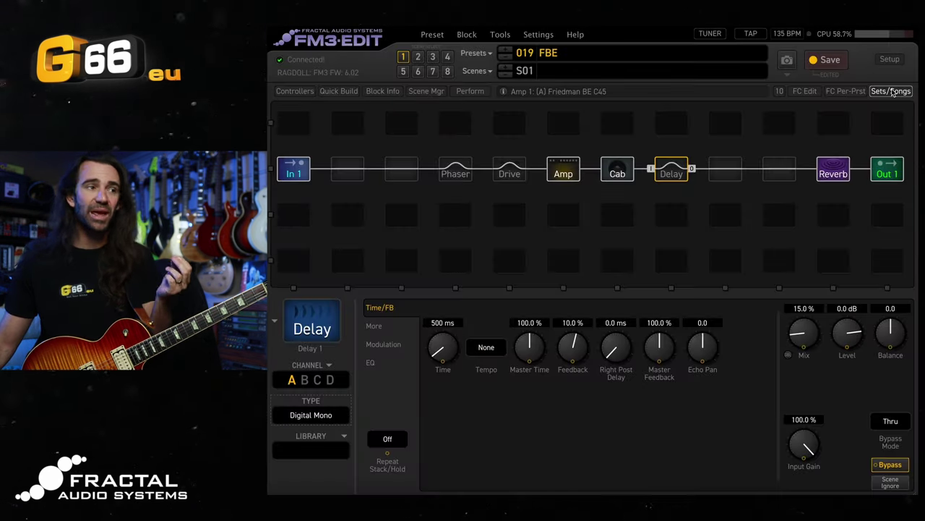
click(394, 347)
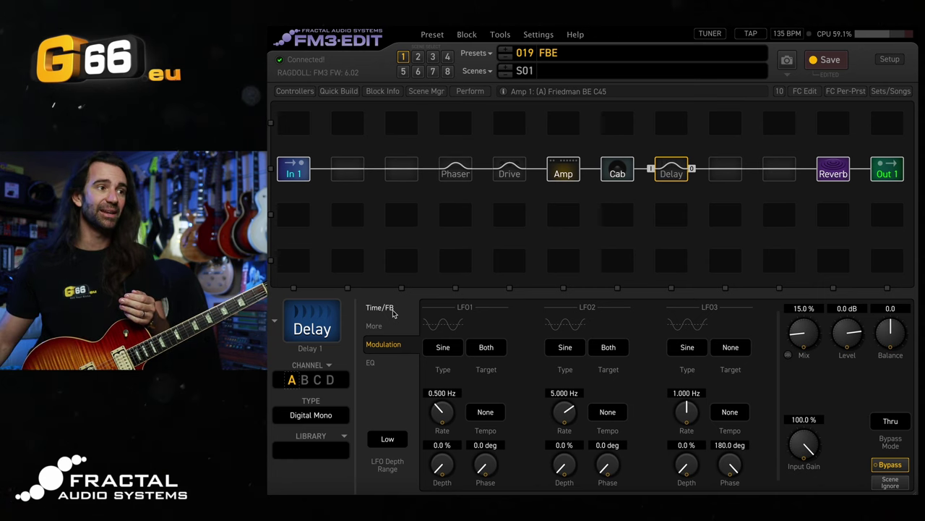
Change the delay type to Graphite Copy Delay and set its time to 300 ms and mix to 29.9%.
click(325, 421)
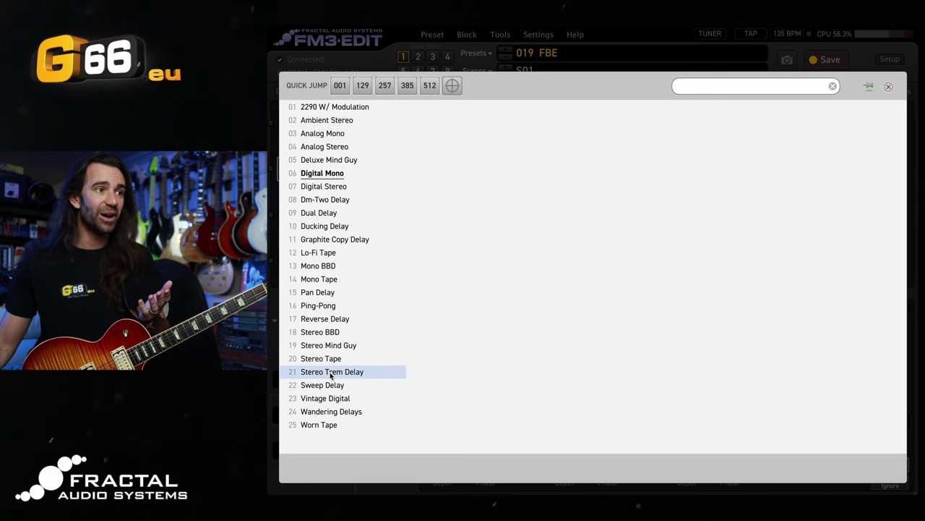
click(356, 240)
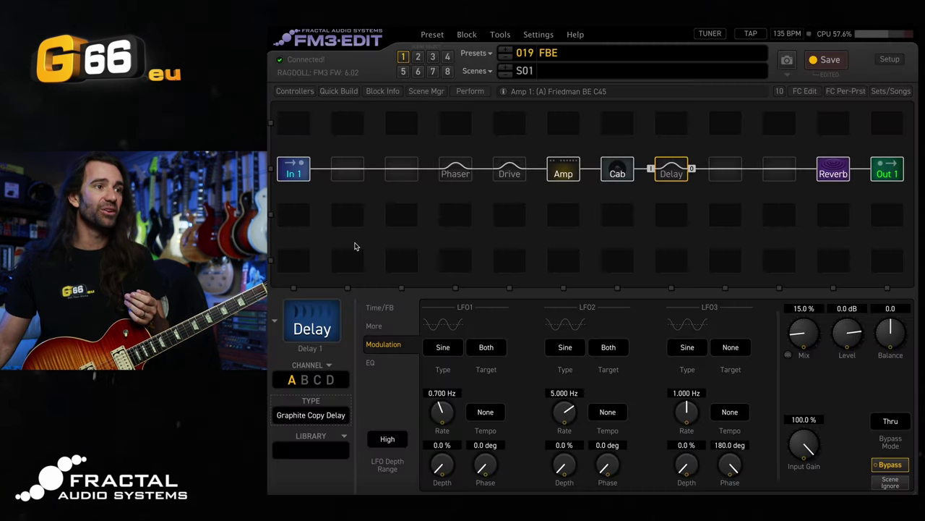
click(379, 308)
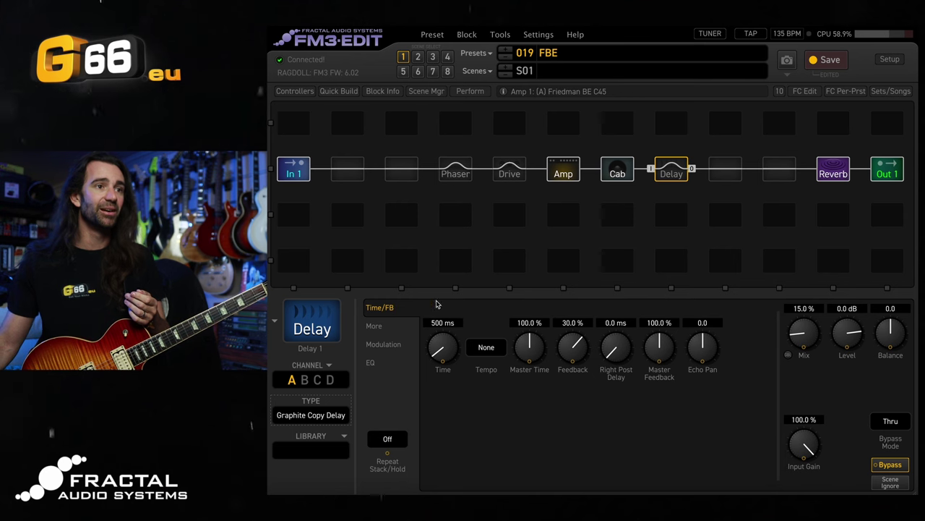
double_click(449, 324)
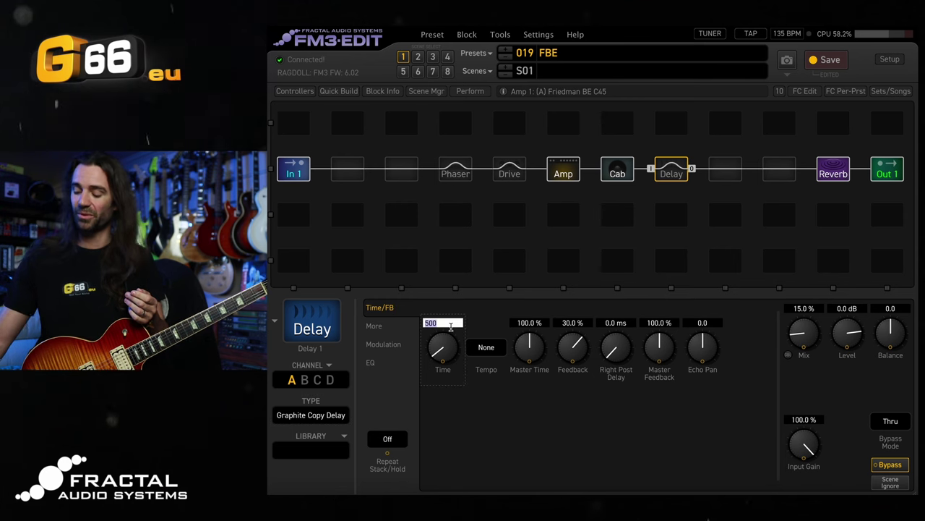
text(300)
key(Return)
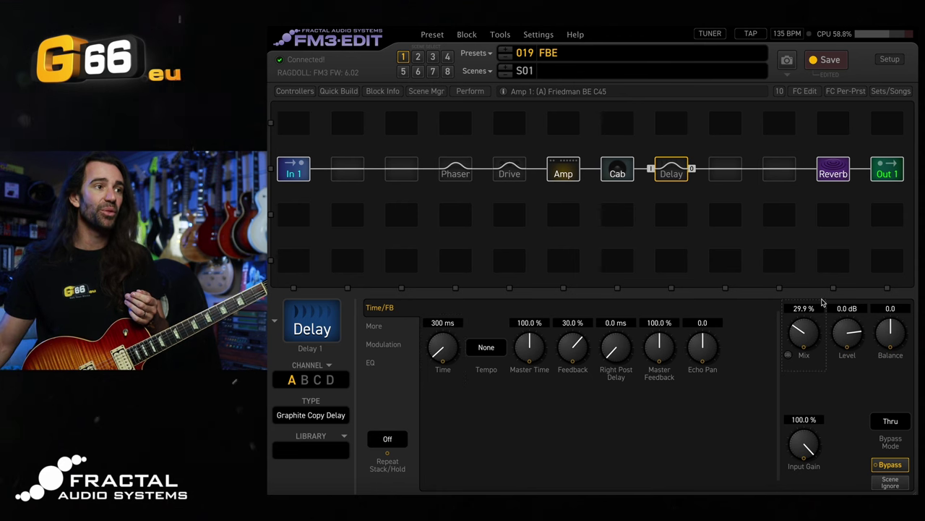
Engage the Delay and Drive blocks in the signal chain, leaving the Delay block selected for editing.
click(669, 171)
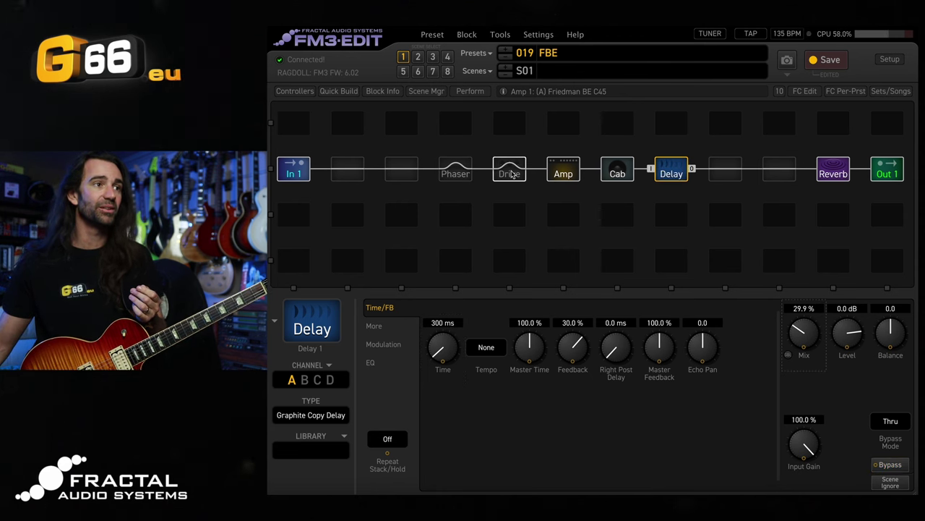
click(510, 170)
click(509, 171)
click(671, 171)
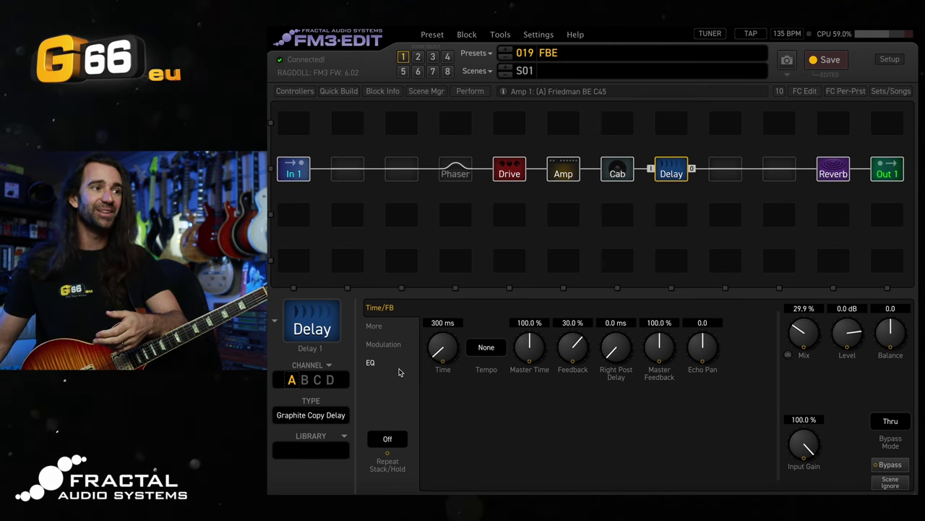
Examine the Graphite Copy Delay's EQ curve, LFO modulation, drive, ducker and compander settings.
click(372, 363)
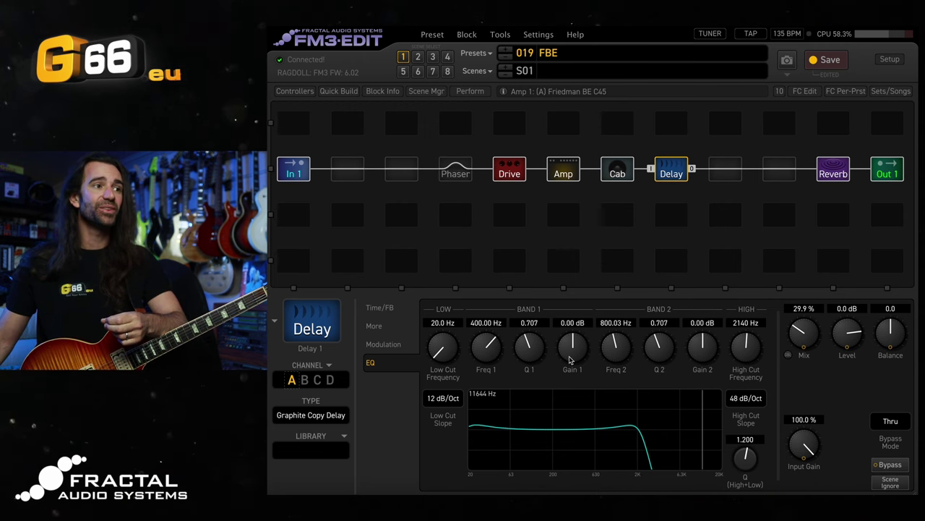
click(394, 344)
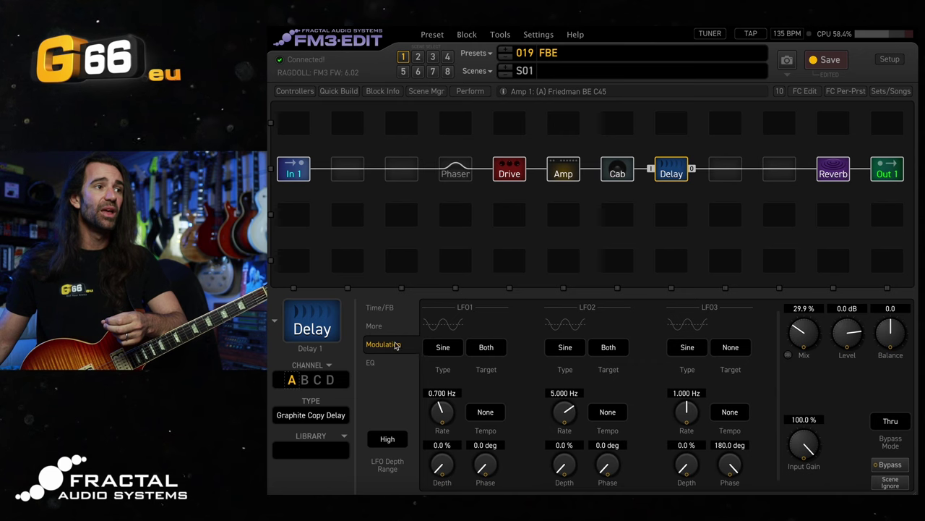
click(375, 326)
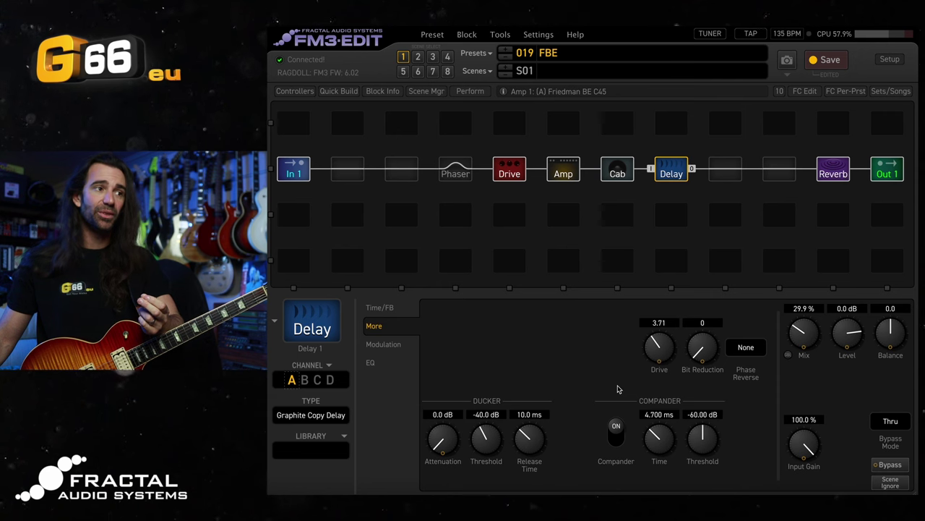
Set the delay's LFO3 target to Pan with a depth of 100%.
click(391, 345)
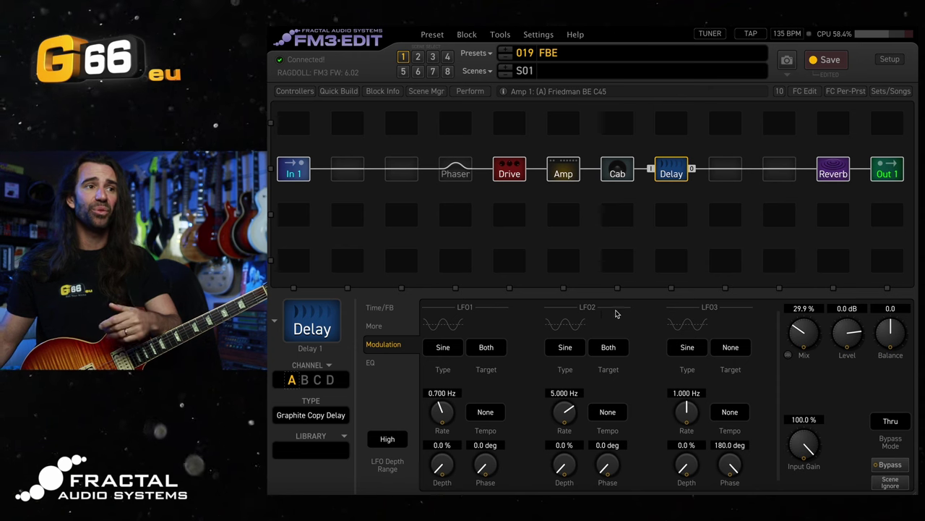
click(738, 350)
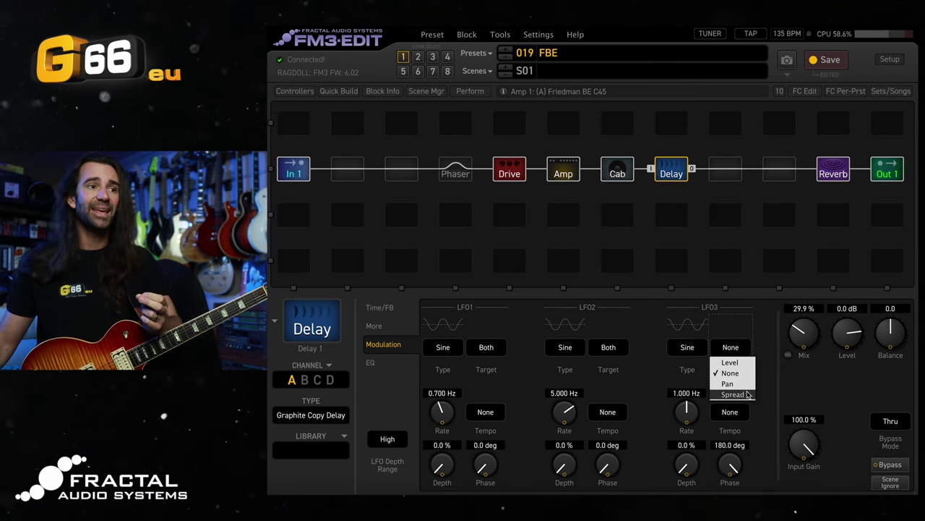
click(744, 383)
drag(687, 467, 687, 404)
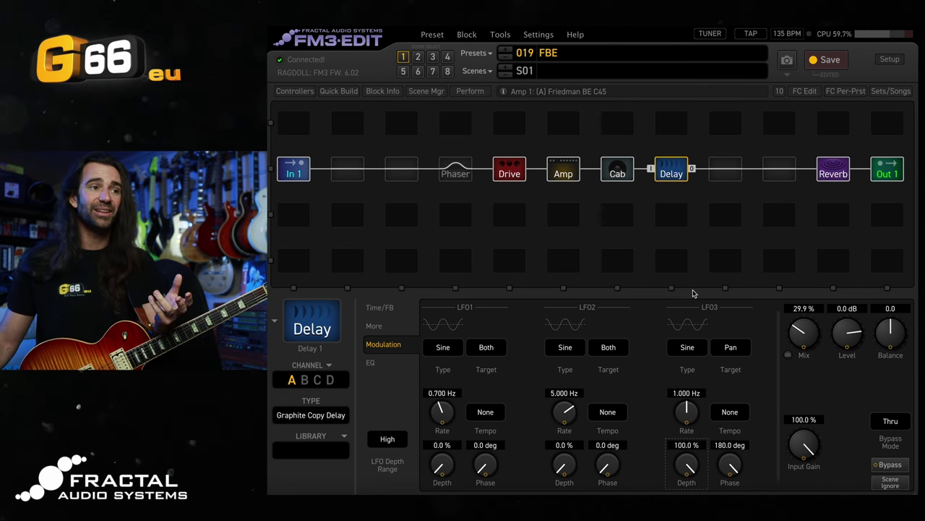
Set the delay's Echo Pan to 100 and its time to 600 ms.
click(395, 304)
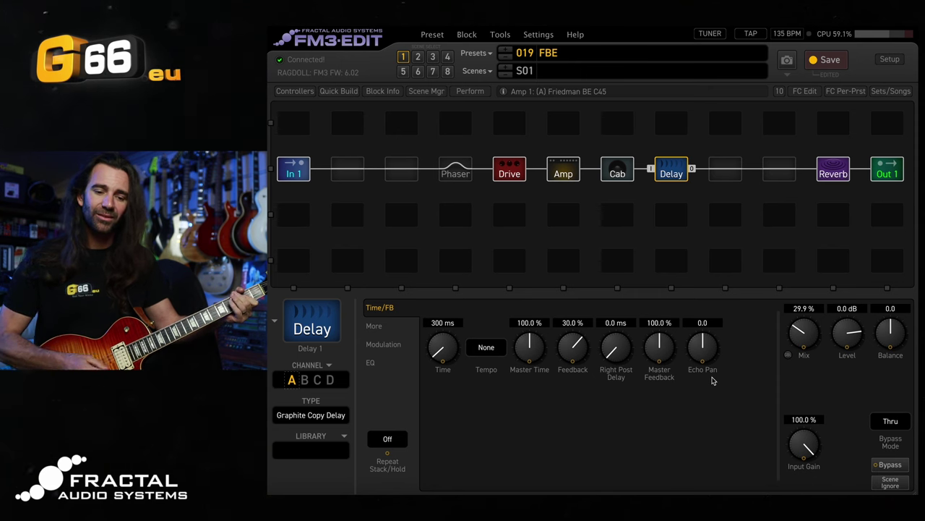
drag(712, 380, 853, 115)
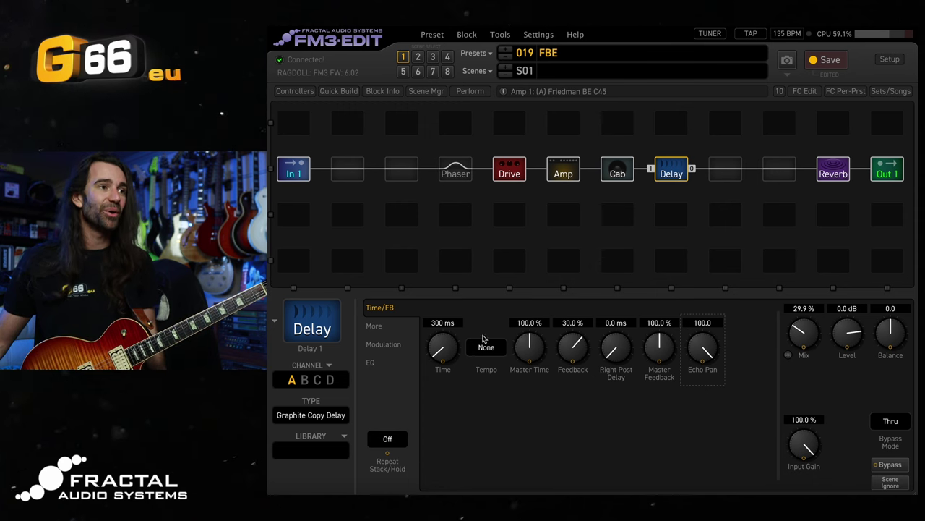
double_click(447, 323)
text(600)
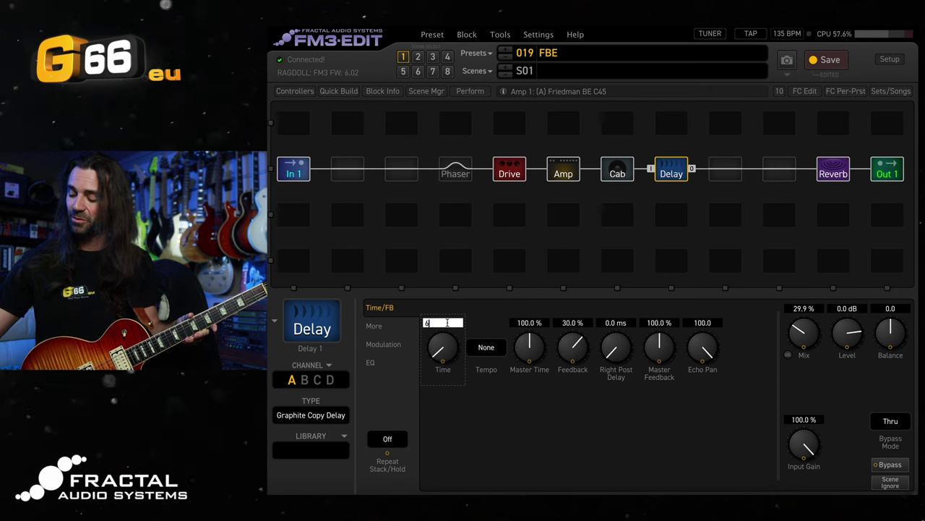
key(Return)
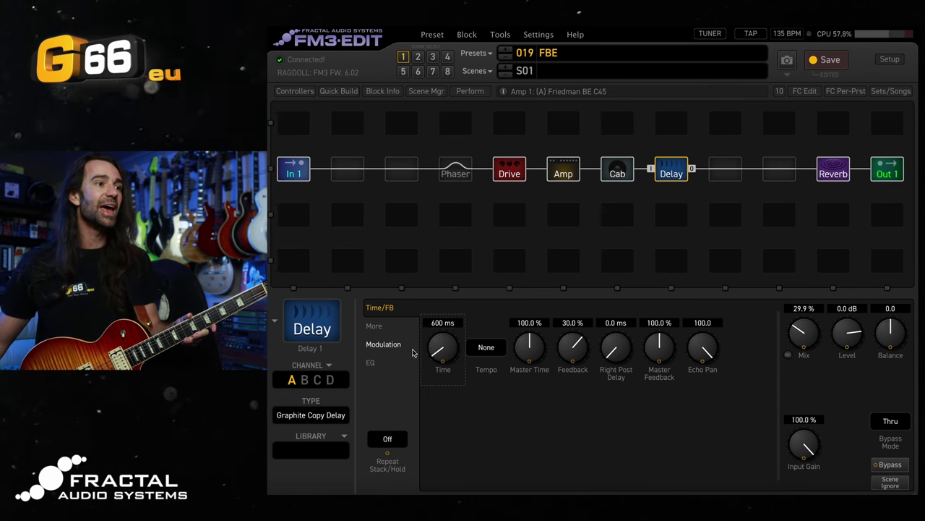
Slow the delay's LFO3 rate to 0.639 Hz.
click(383, 344)
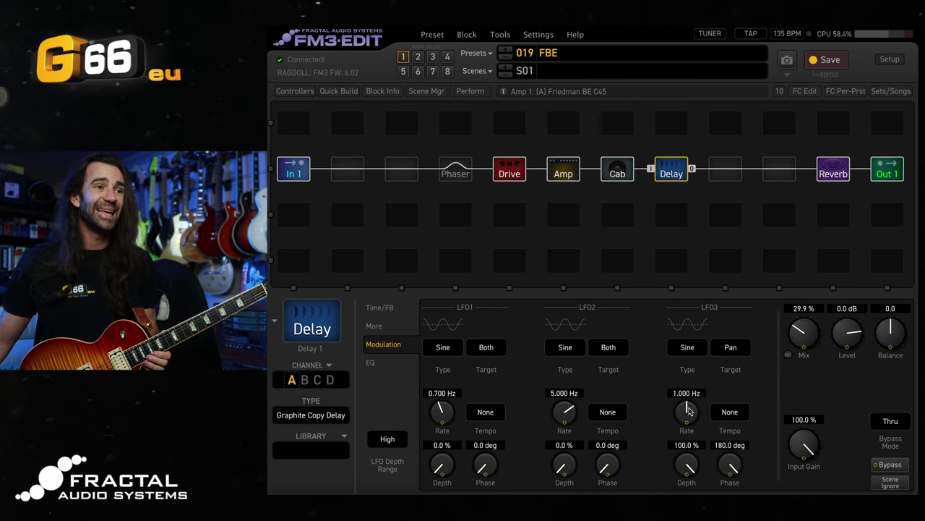
drag(678, 417, 673, 422)
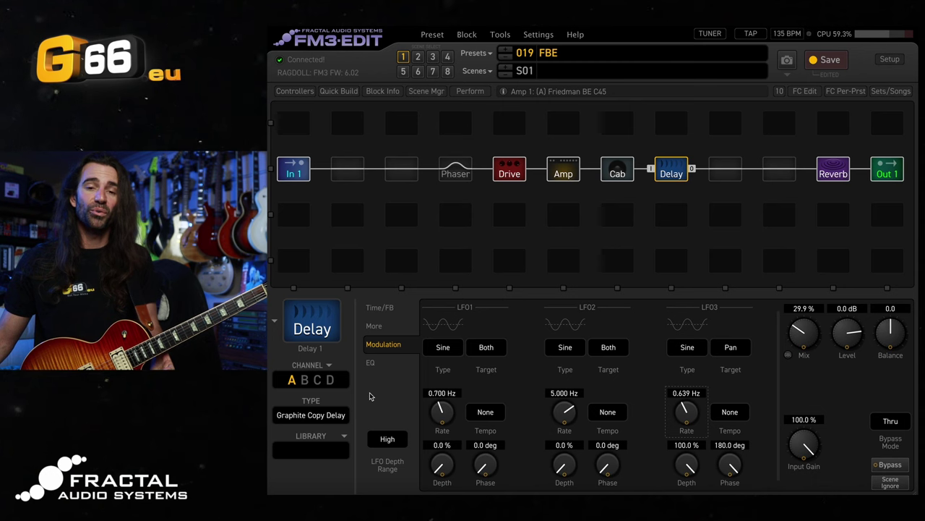
Change the delay type to 2290 W/ Modulation and review its time, feedback and phase reverse settings.
click(322, 420)
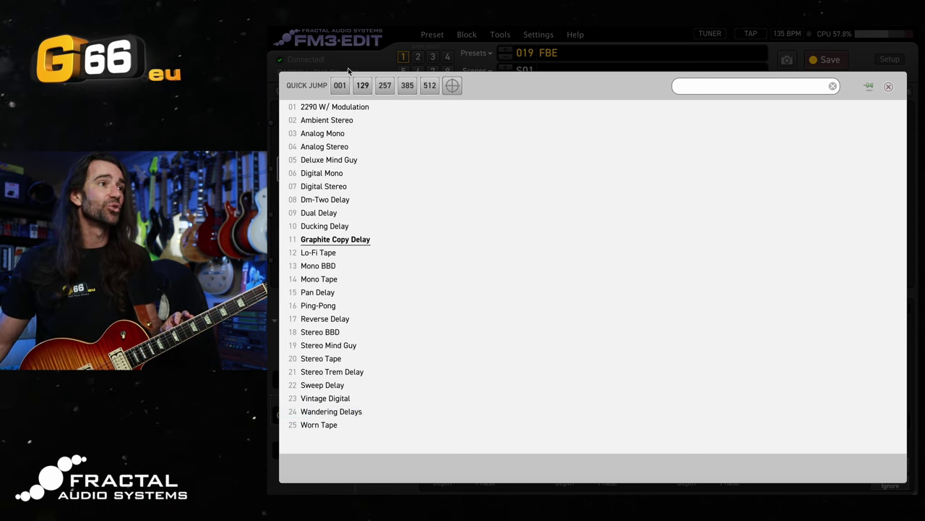
click(327, 107)
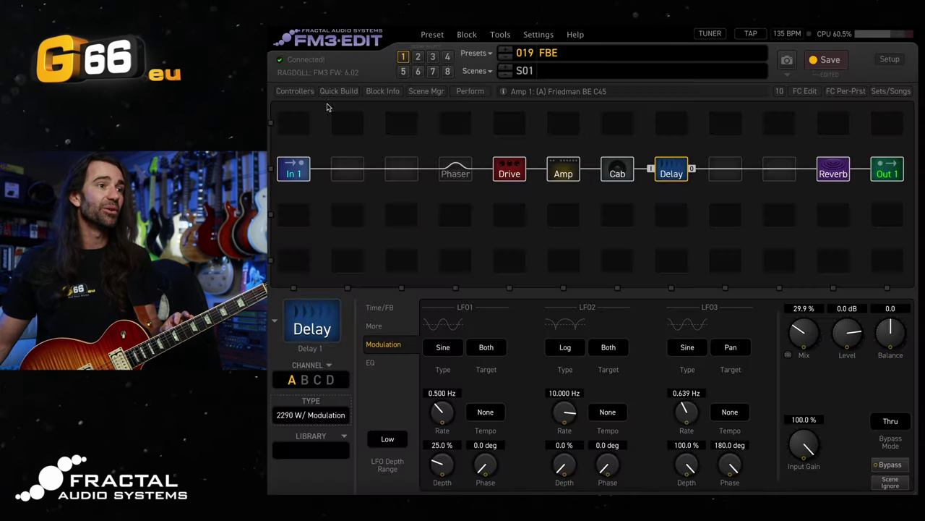
click(405, 310)
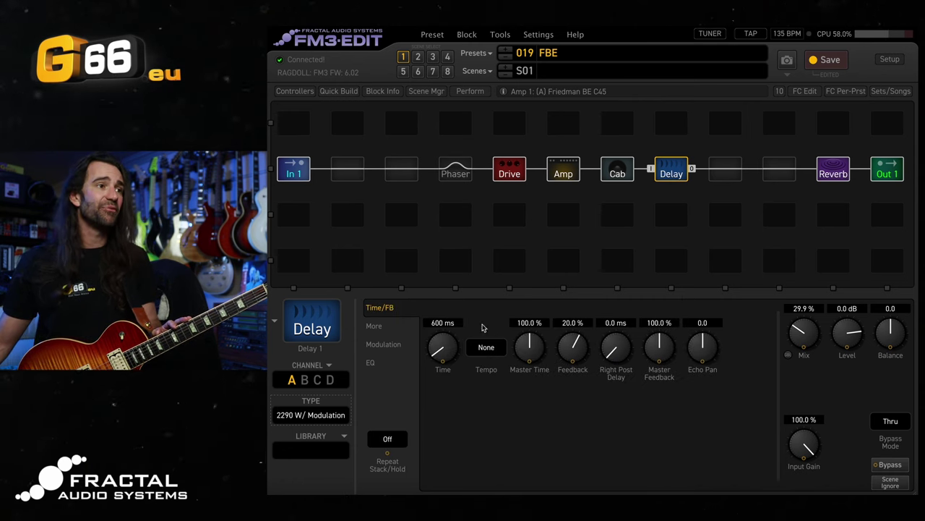
click(397, 326)
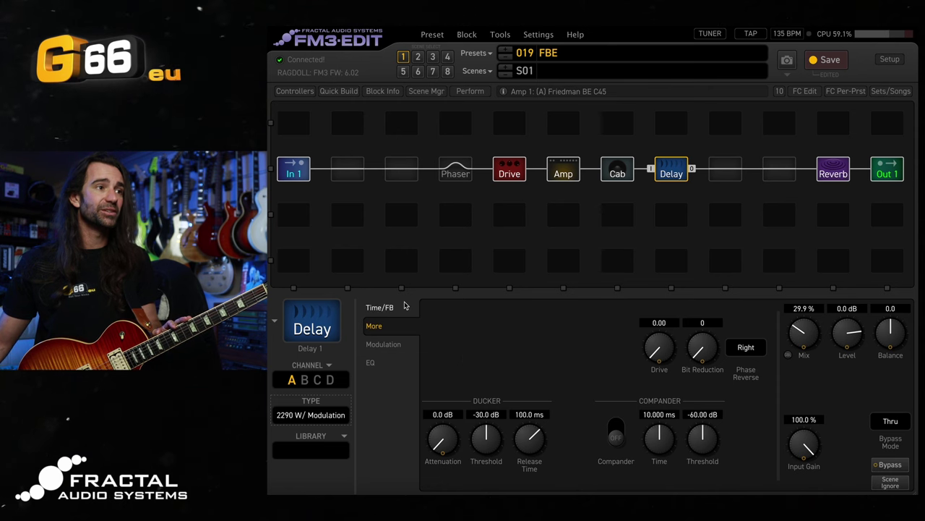
click(402, 307)
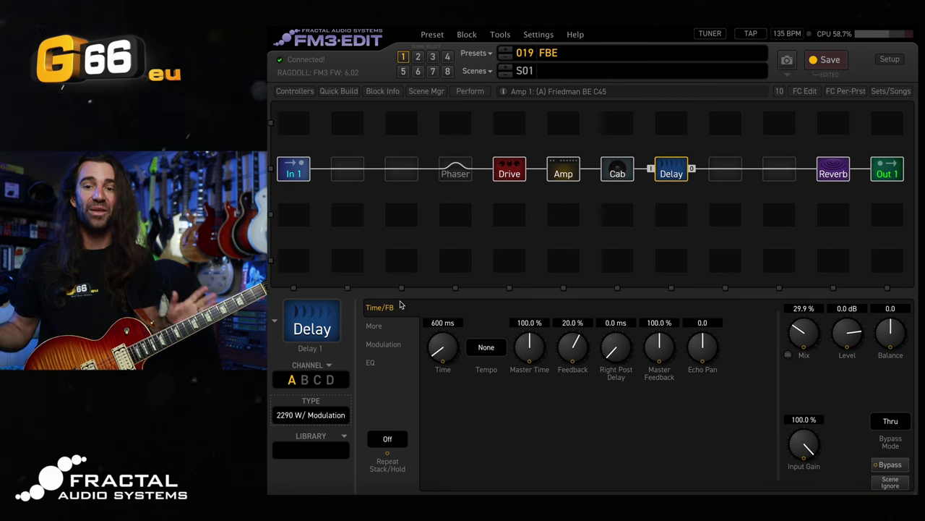
click(383, 344)
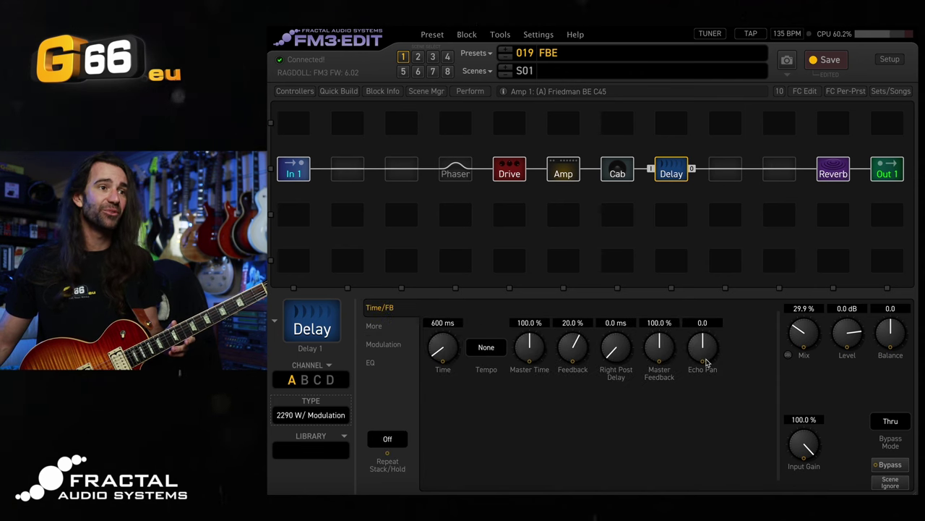
Raise the 2290 delay's Echo Pan and set its LFO3 rate to 2.037 Hz.
drag(705, 371, 733, 279)
click(376, 326)
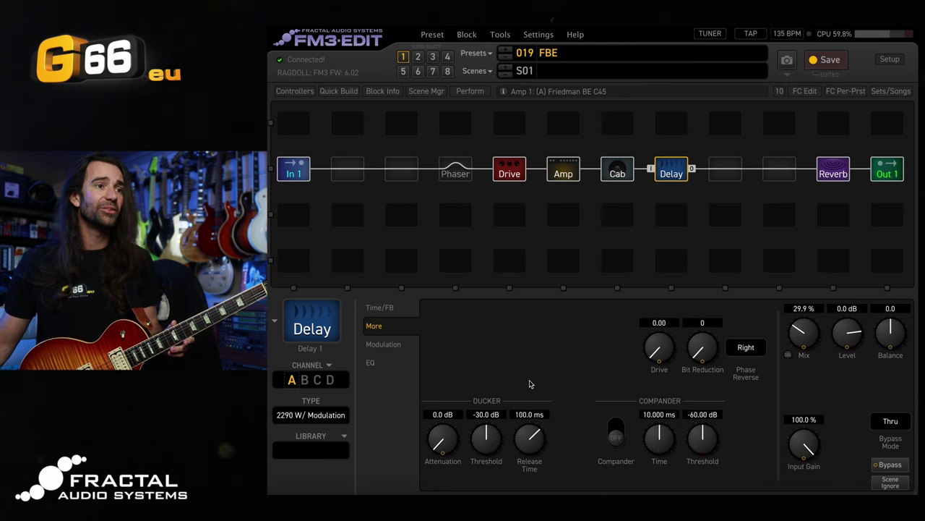
click(398, 345)
drag(691, 415, 726, 377)
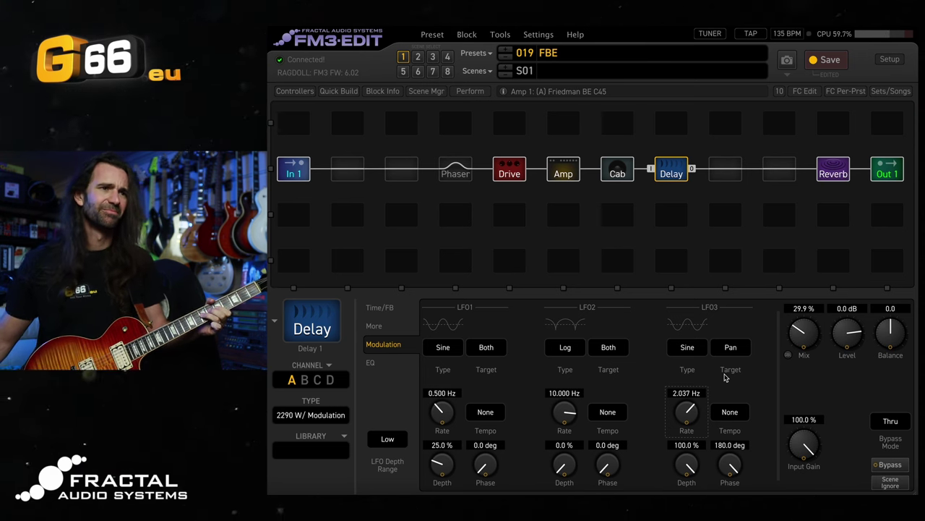
Slow the 2290 delay's LFO3 rate to 0.515 Hz and review the available LFO3 waveform types.
drag(653, 432, 626, 440)
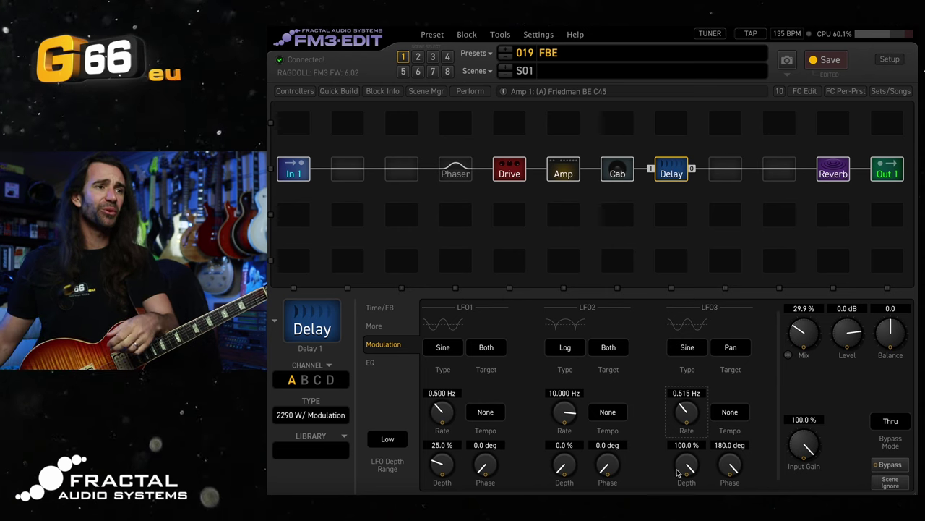
click(691, 347)
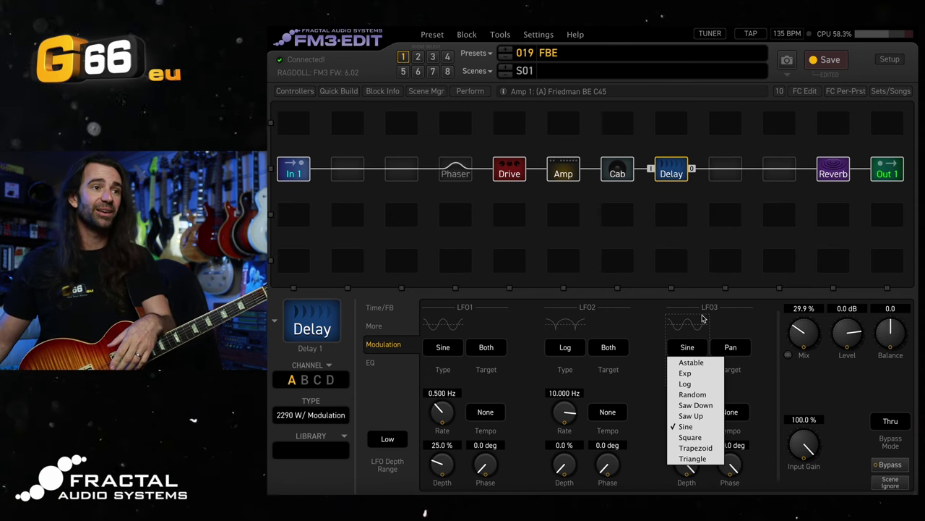
Change the delay type to Digital Stereo, with an L/R Time Ratio of 75% and a Feedback R of 29.9%.
click(326, 414)
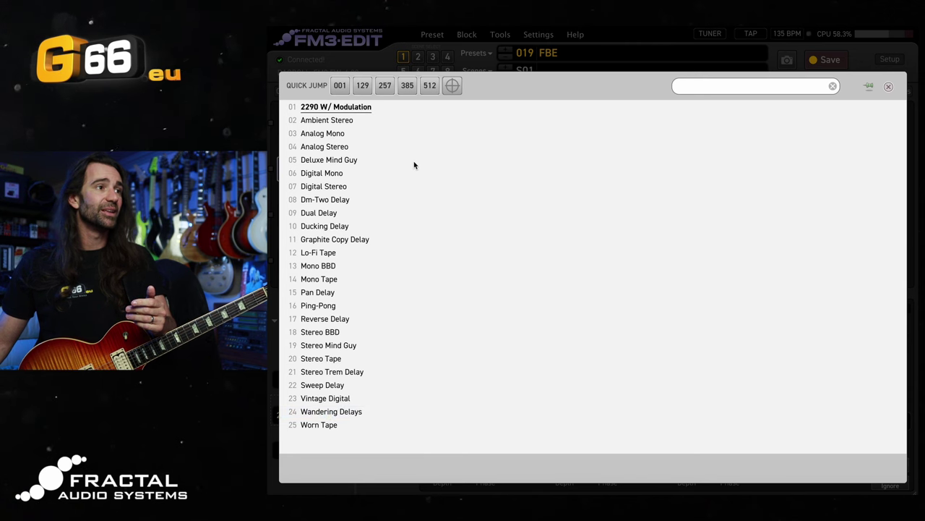
click(362, 186)
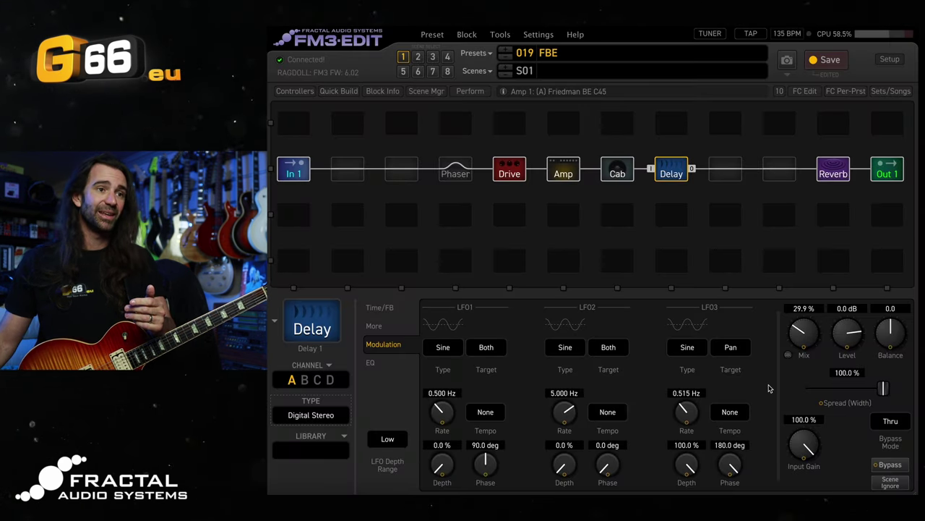
click(394, 309)
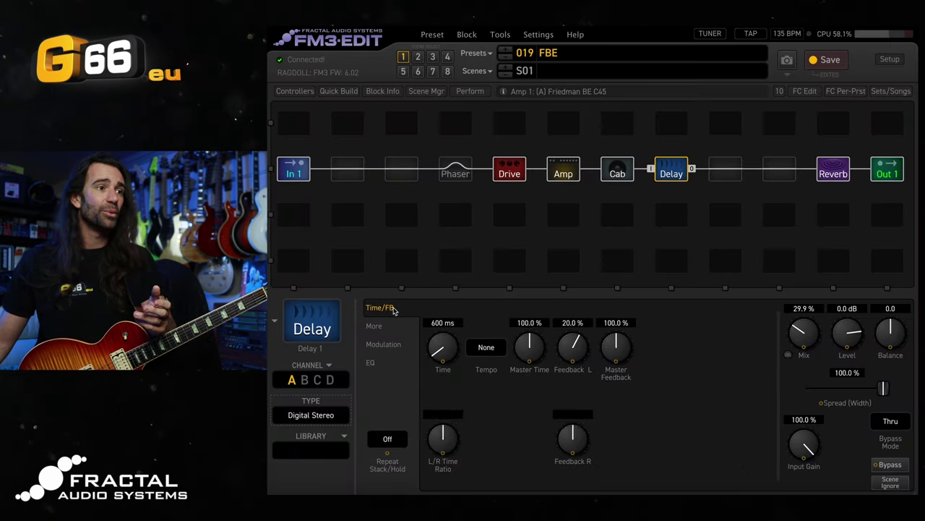
double_click(447, 414)
text(75)
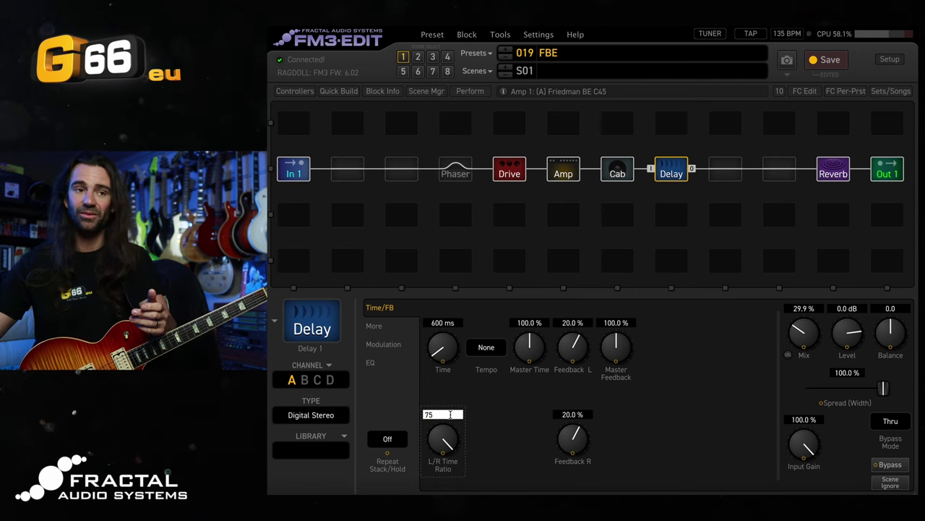
key(Return)
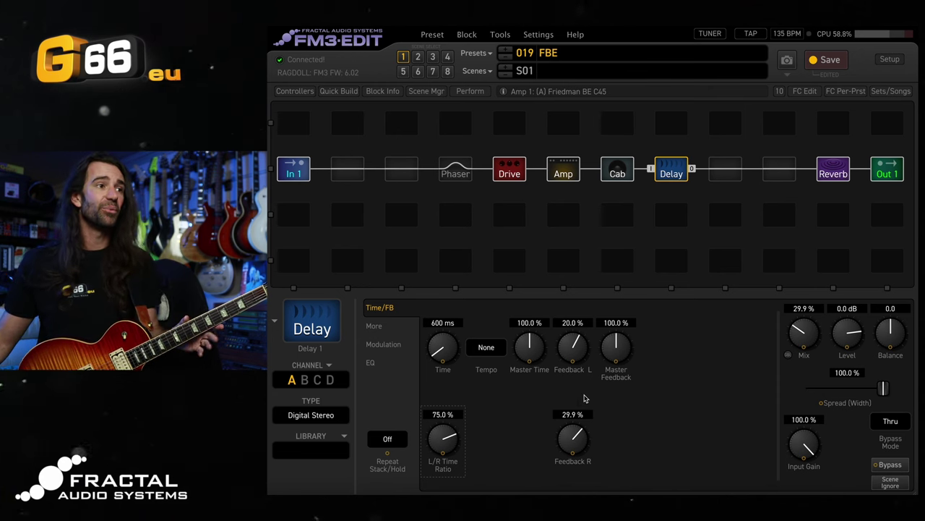
Review the LFO3 tempo divisions without choosing one and set the Digital Stereo delay's LFO3 target to Spread.
click(393, 332)
click(389, 345)
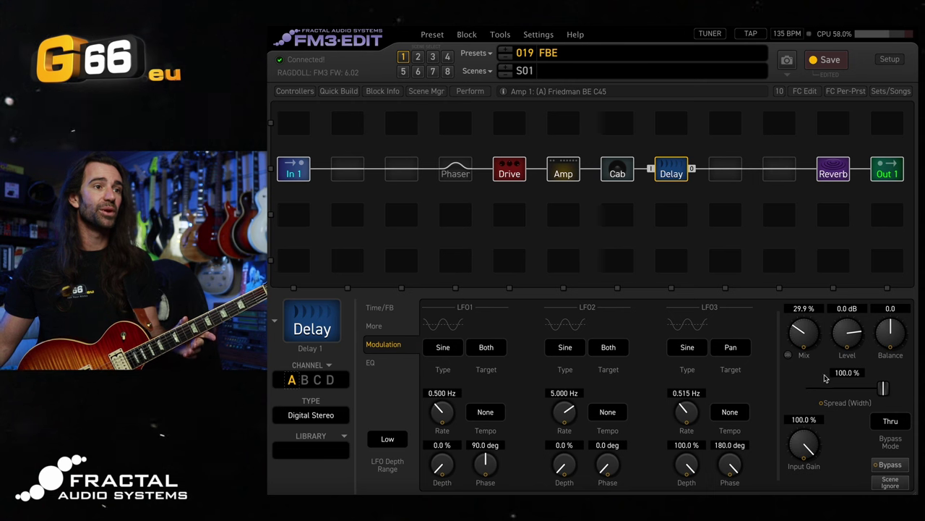
click(734, 411)
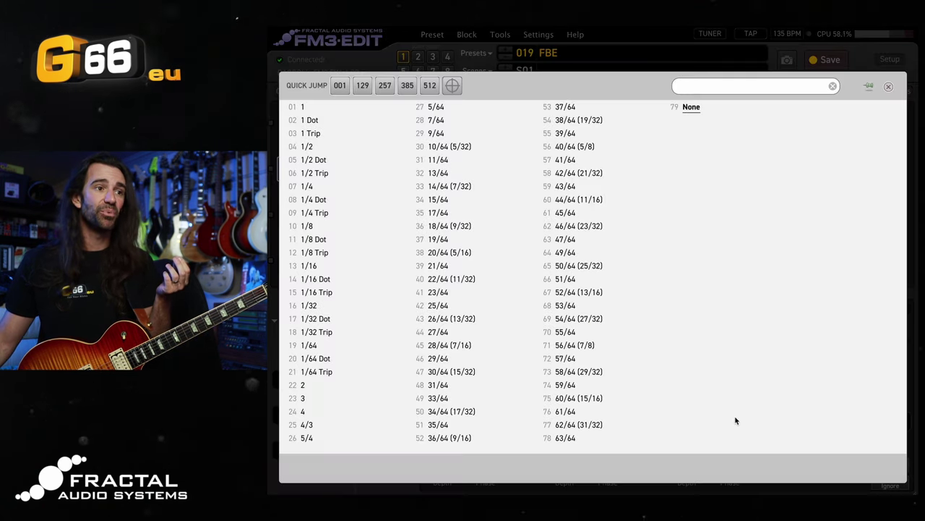
click(889, 87)
click(730, 348)
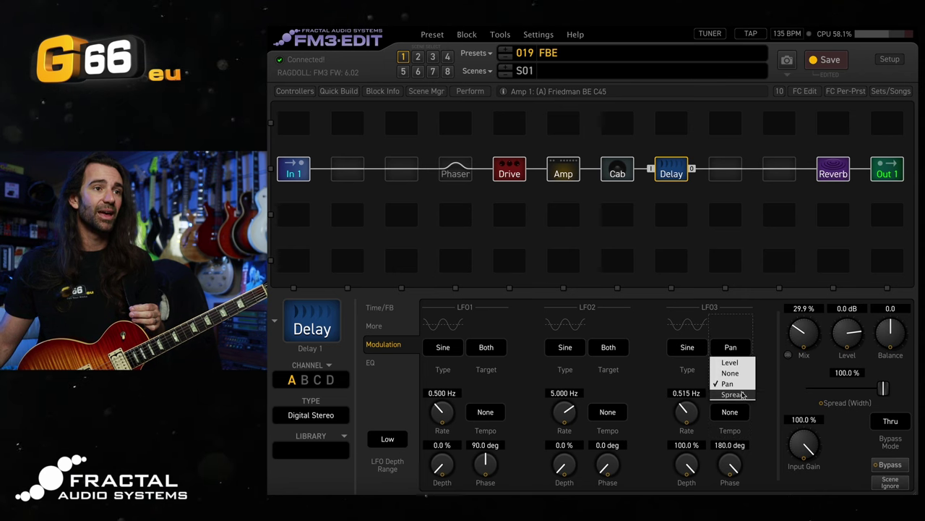
click(746, 391)
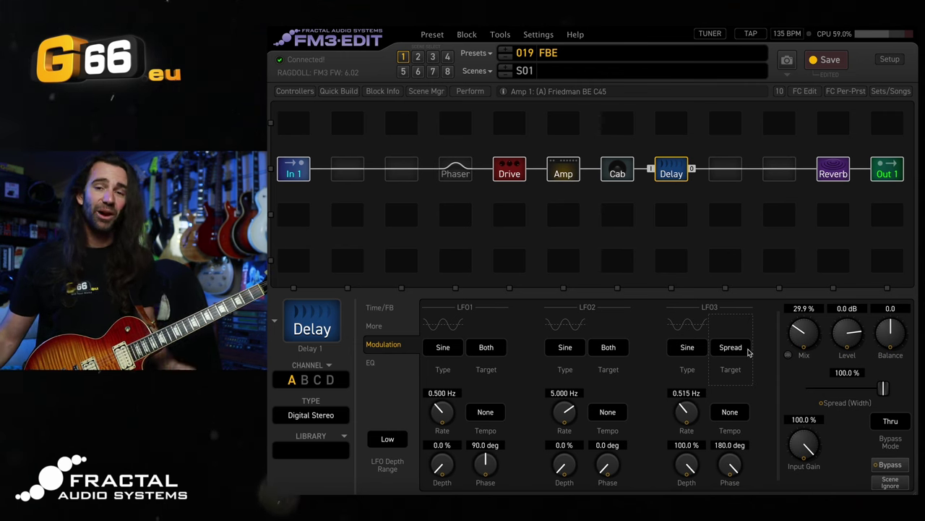
Bypass the Drive block and set the Friedman amp's gain to 2.72.
click(509, 169)
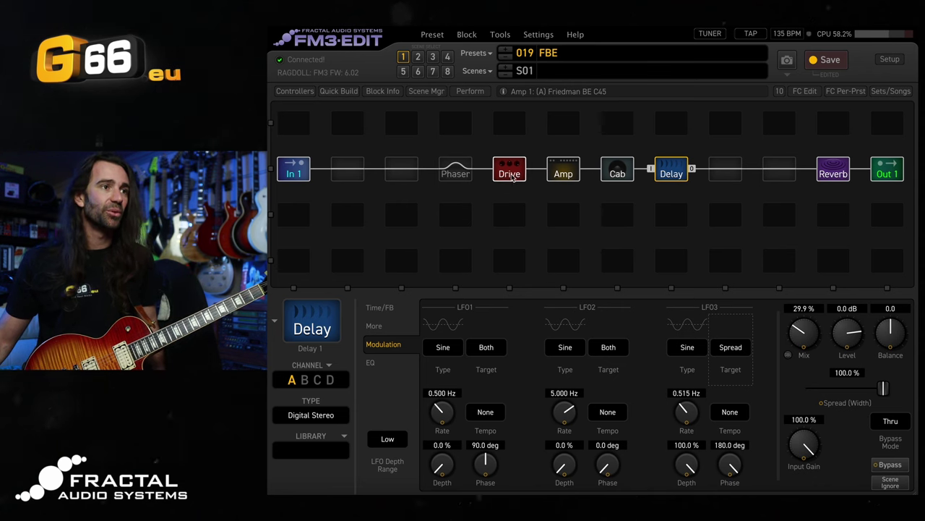
click(666, 173)
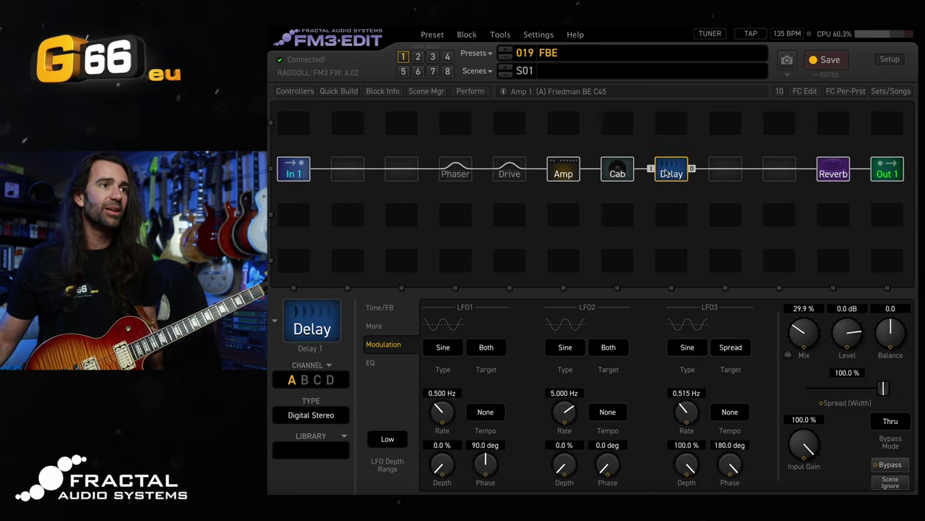
click(563, 169)
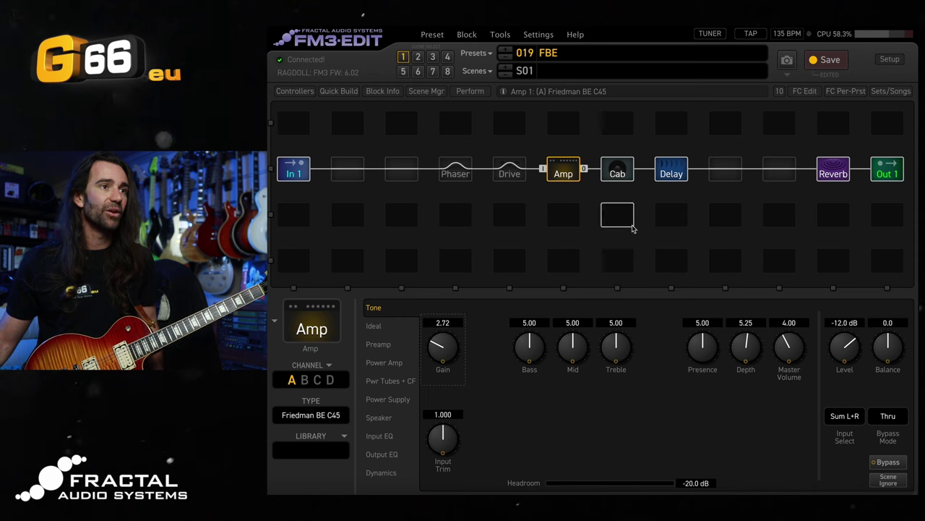
Set the delay's LFO3 target to Level and raise the delay mix to 41.6%.
click(670, 171)
click(731, 348)
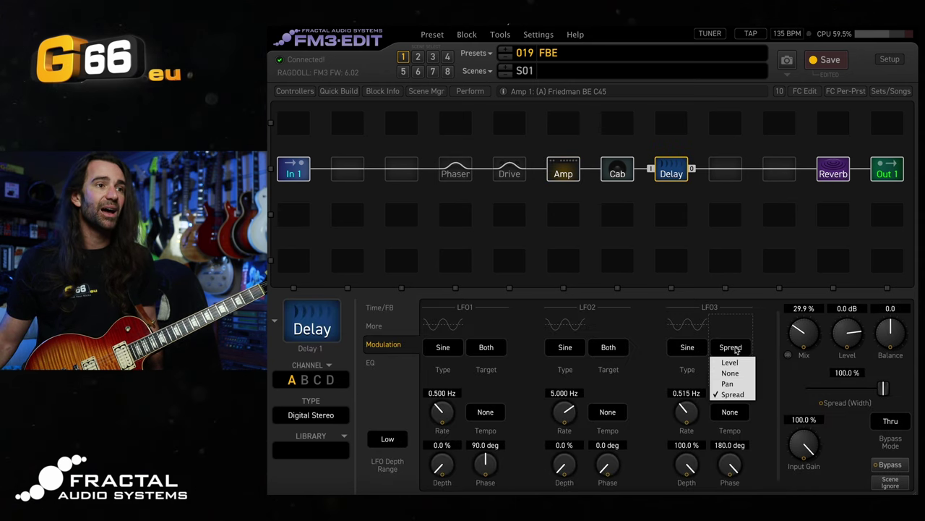
click(729, 361)
drag(809, 331, 819, 308)
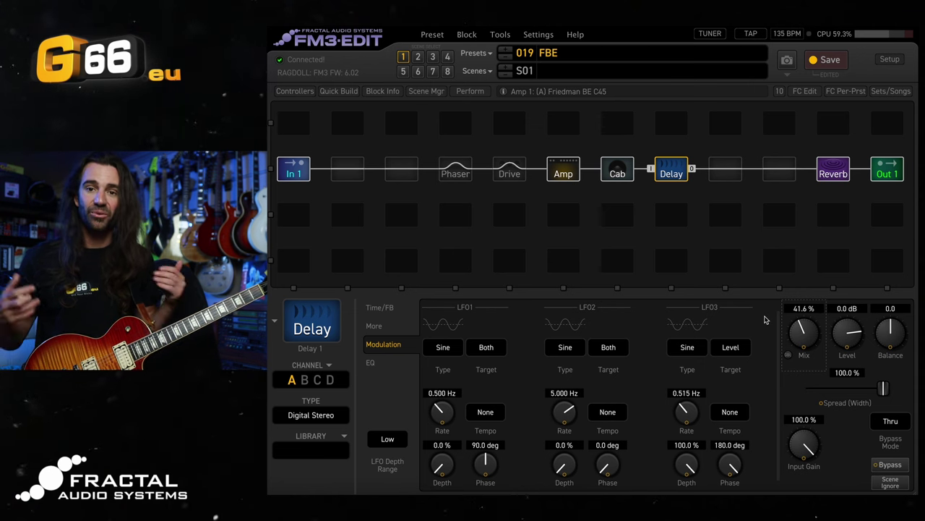
Speed up the delay's LFO3 rate to 1.456 Hz and set its phase to 0 degrees.
drag(699, 418, 717, 379)
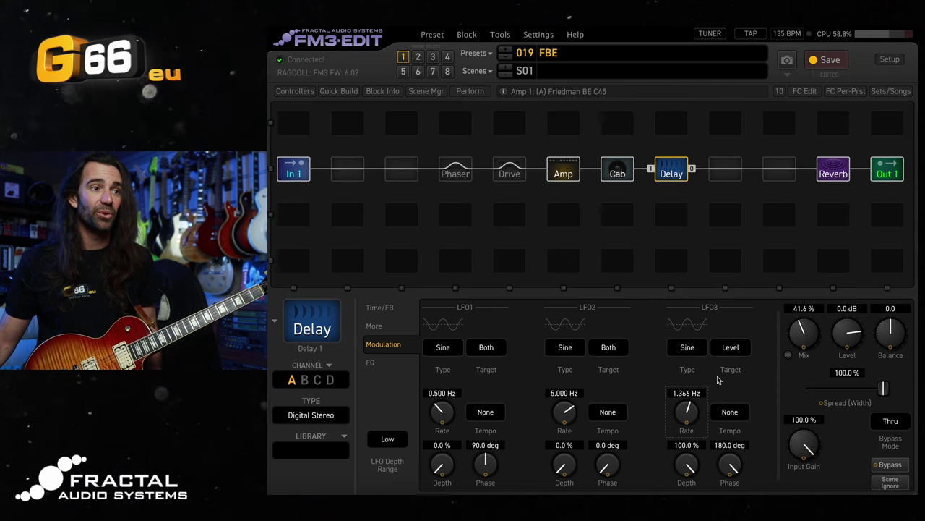
drag(730, 466, 730, 484)
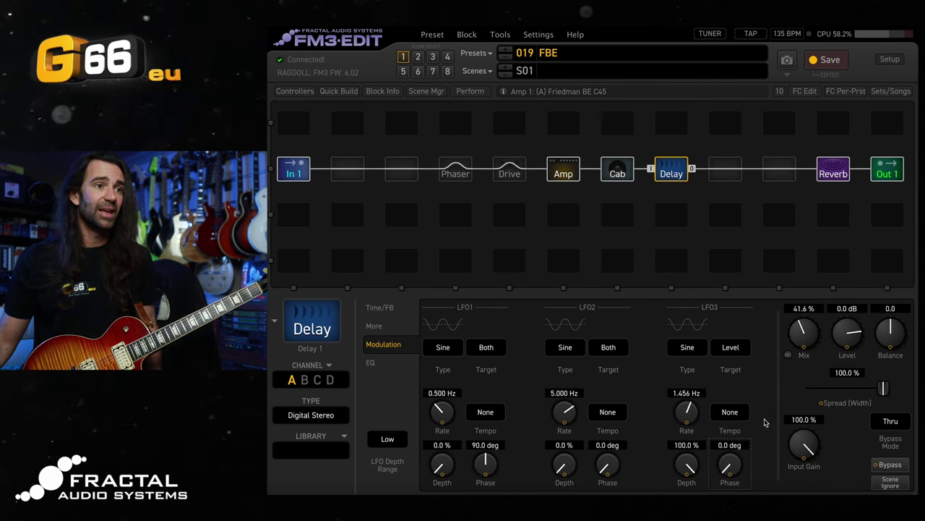
Compare the LFO3 target None against Level, keep Level, and set LFO3 to 66.1% depth and a 2.189 Hz rate.
click(729, 350)
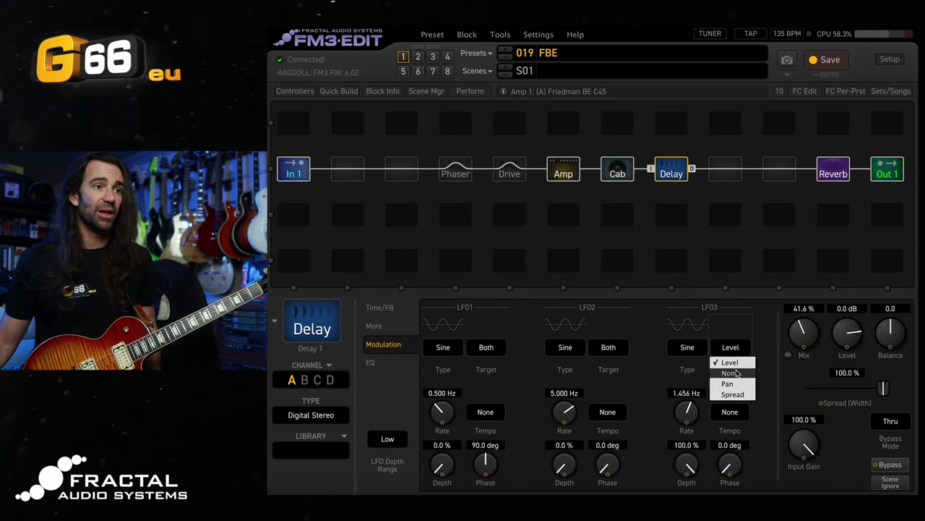
click(737, 373)
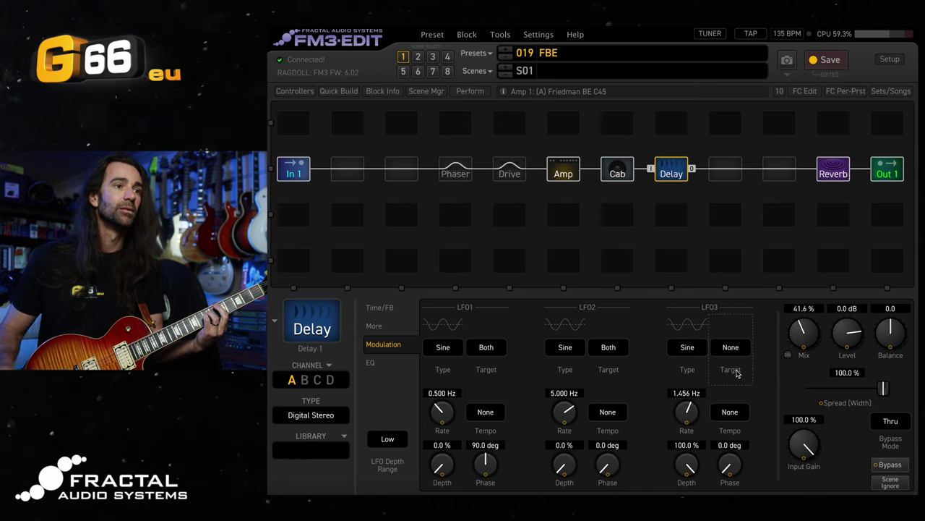
click(735, 353)
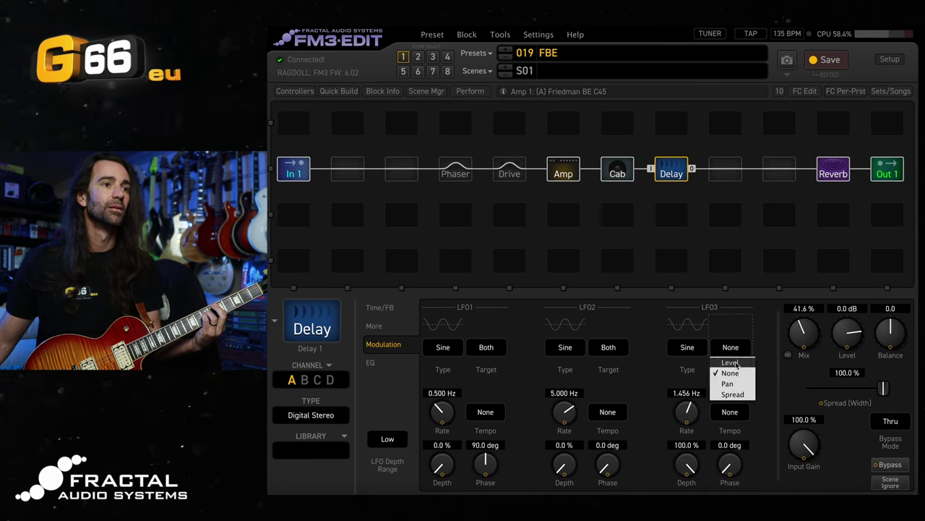
click(736, 365)
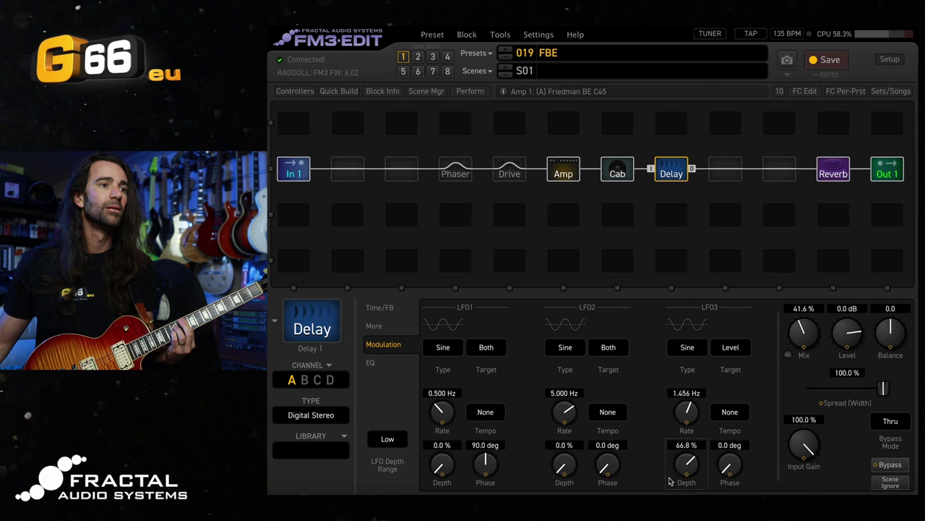
click(698, 396)
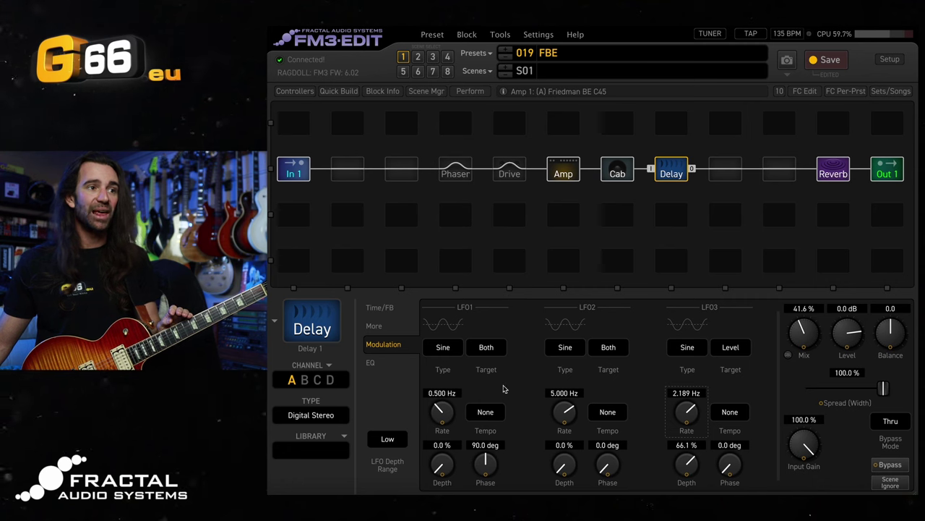
Set the delay's LFO1 depth to 37.3% and LFO2 depth to 12.8%, and raise Feedback L to 44.3% and Feedback R to 54.3%.
scroll(441, 464, up, 10)
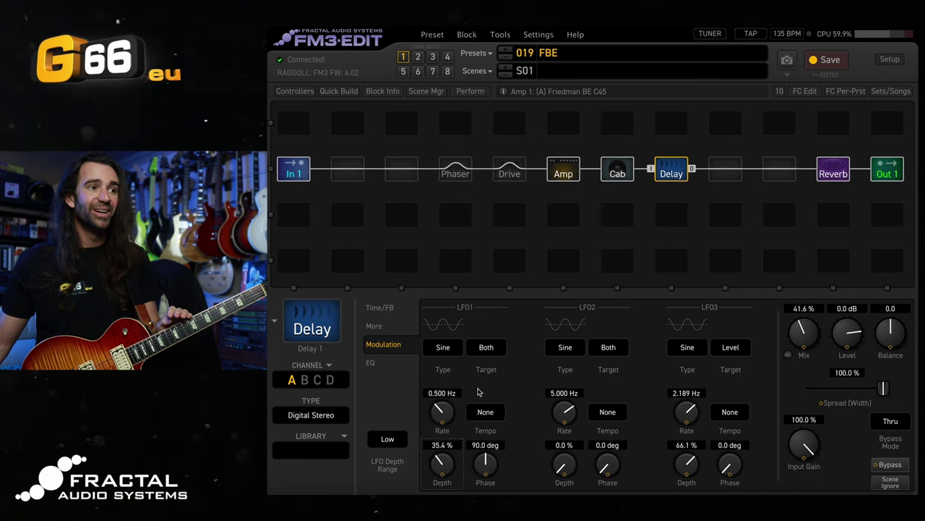
scroll(562, 465, up, 4)
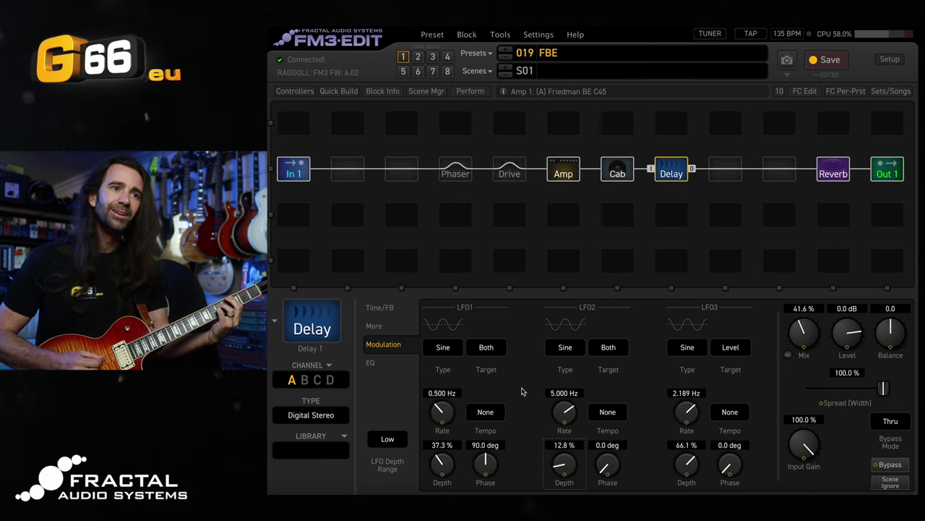
click(383, 307)
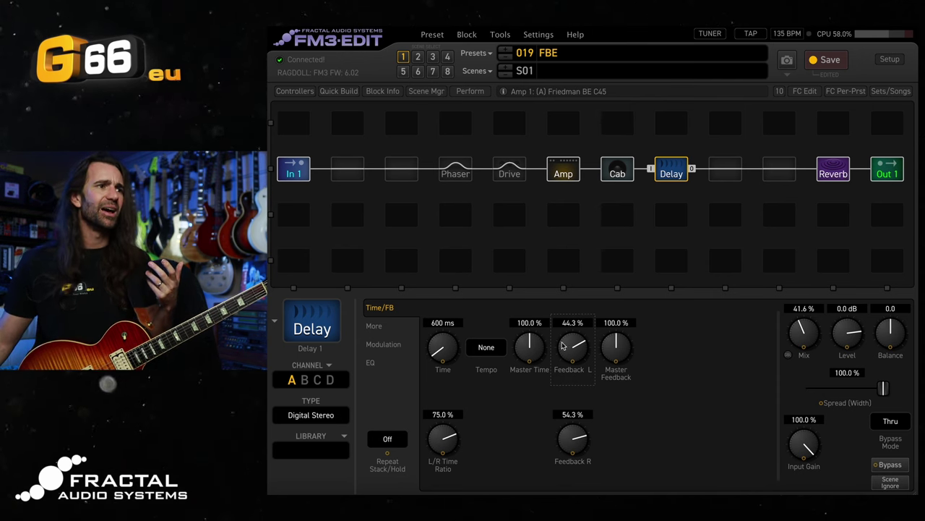
Change the reverb type to Stratocumulus and set the reverb mix to 25.9%.
click(835, 177)
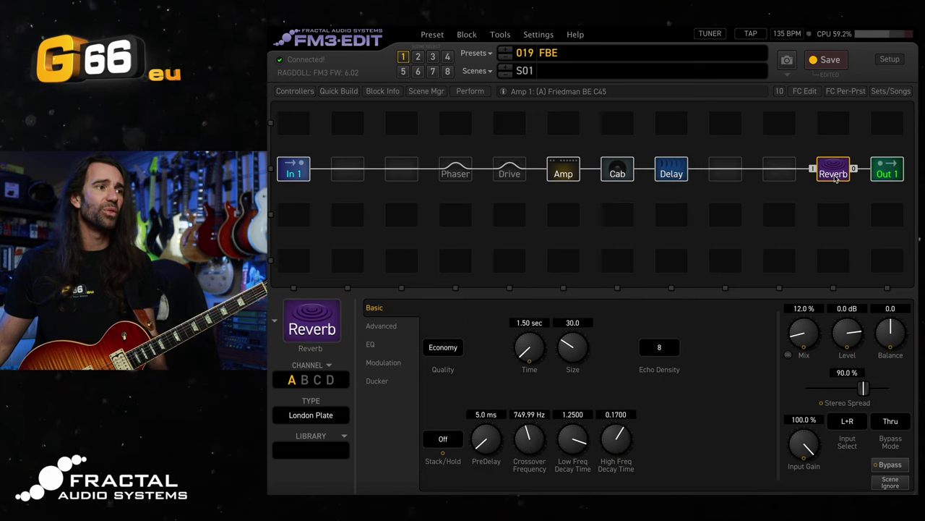
click(343, 415)
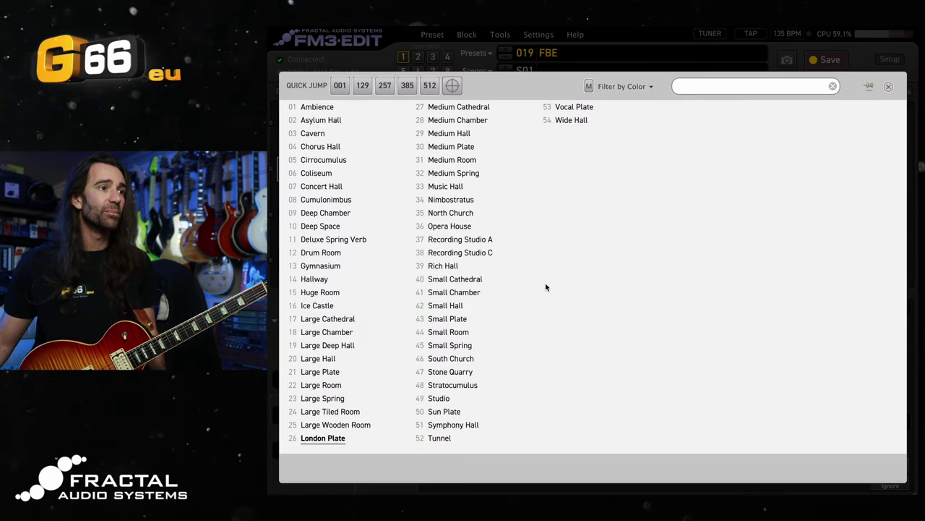
click(497, 384)
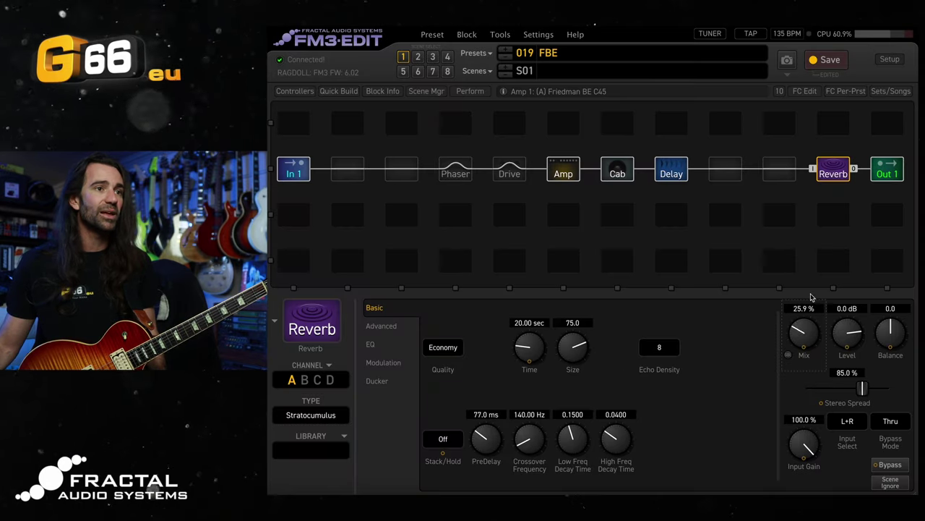